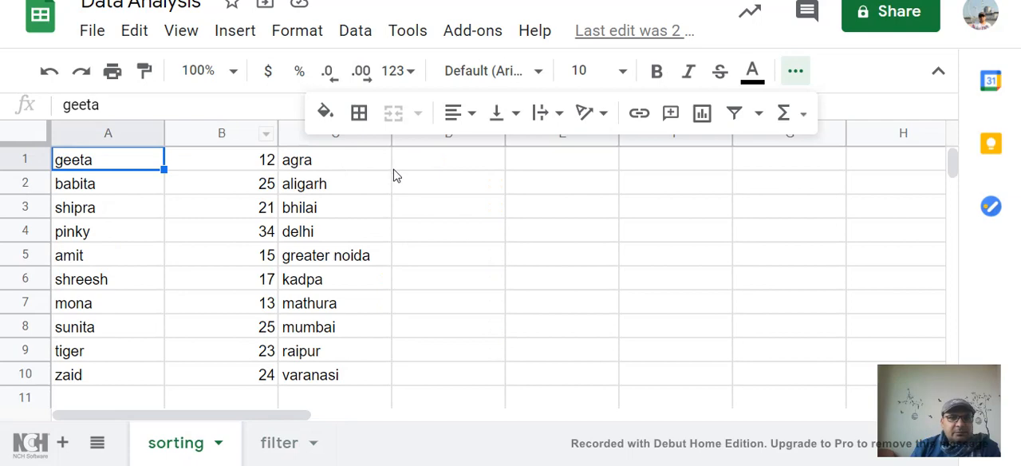
- On the filter sheet, create a filter over the marks table in A1:D9
left_click(264, 453)
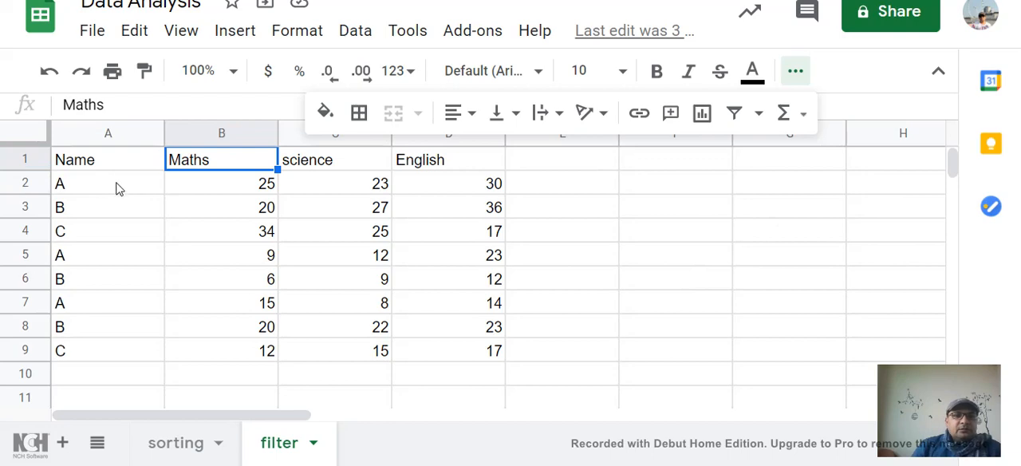
left_click(81, 162)
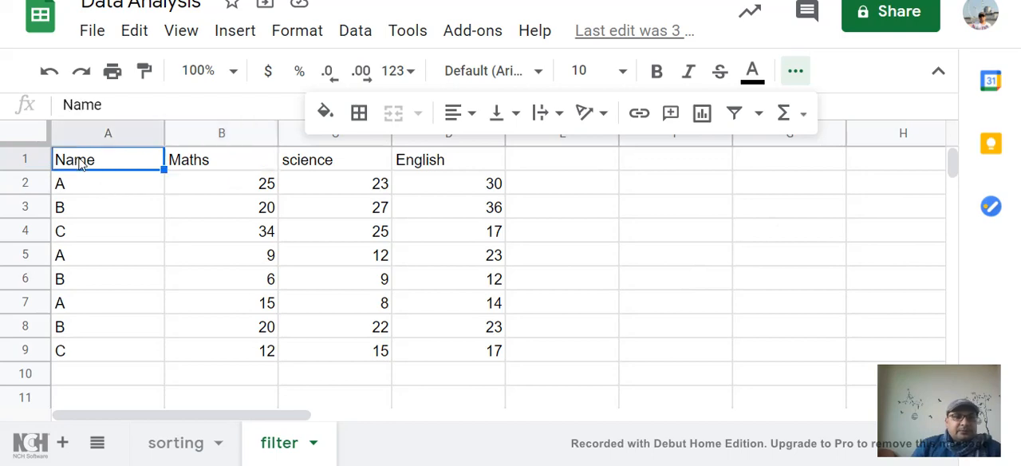
key("shift+Right")
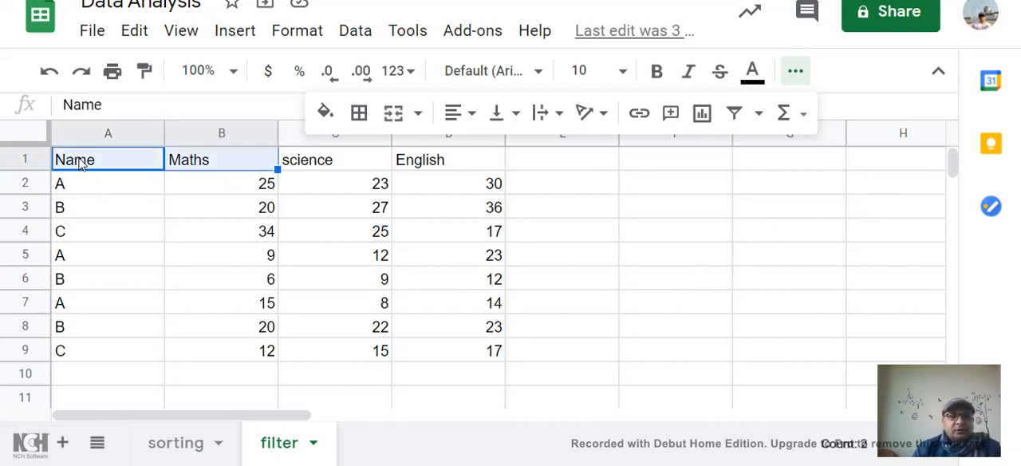
key("shift+Right")
key("shift+Right")
key("shift+Down")
key("shift+Down")
key("shift+Down")
key("shift+Down")
key("shift+Down")
key("shift+Down")
key("shift+Down")
key("shift+Down")
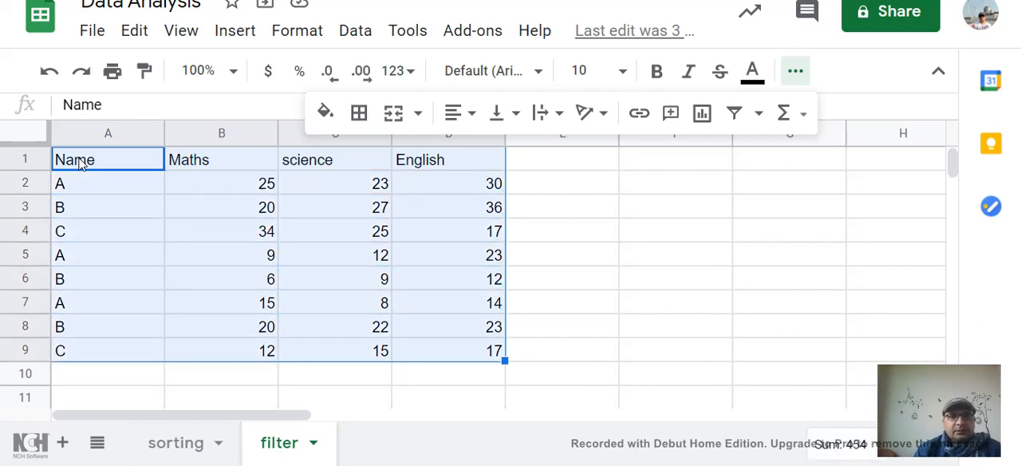
left_click(795, 73)
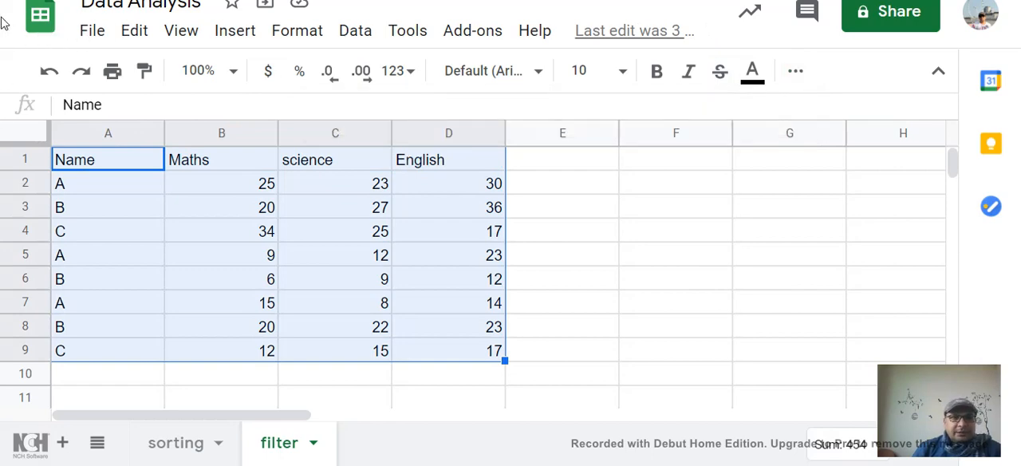
left_click(796, 76)
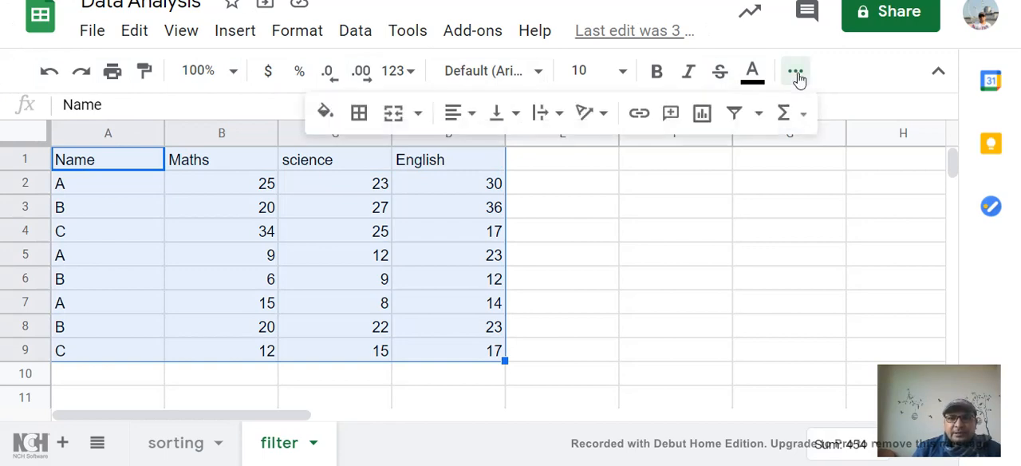
left_click(736, 116)
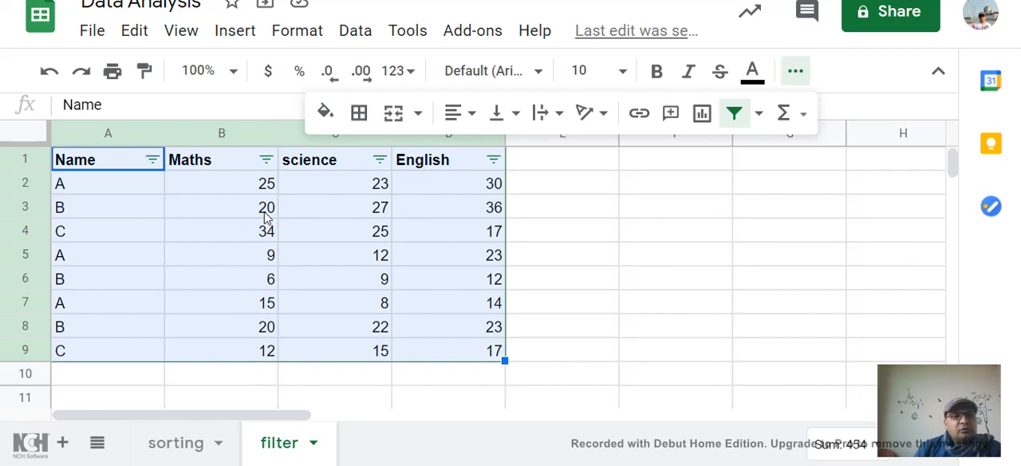
- Choose Greater than as the filter condition for the Maths column
left_click(266, 161)
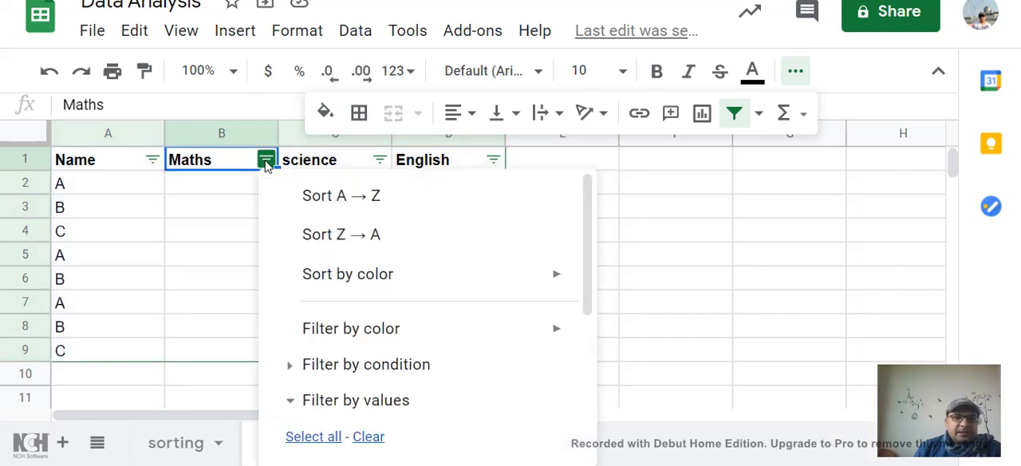
scroll(539, 293, "down", 1)
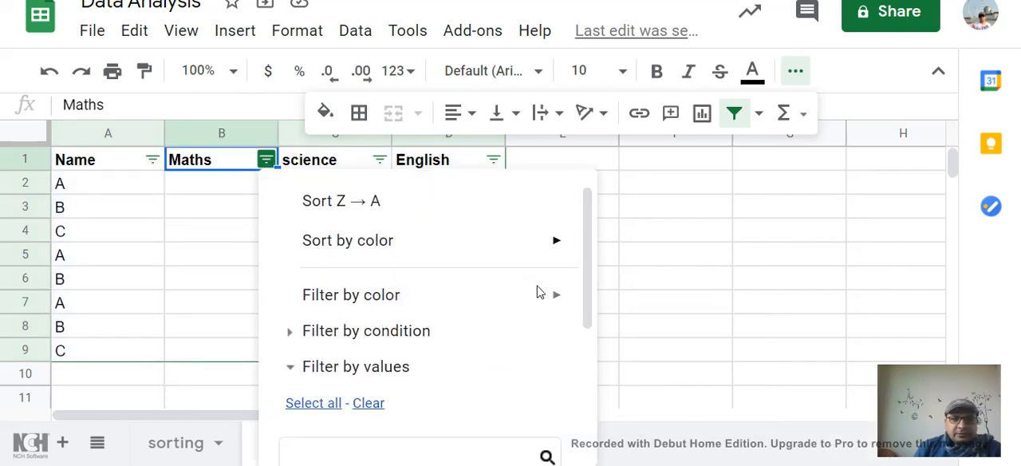
scroll(542, 303, "down", 5)
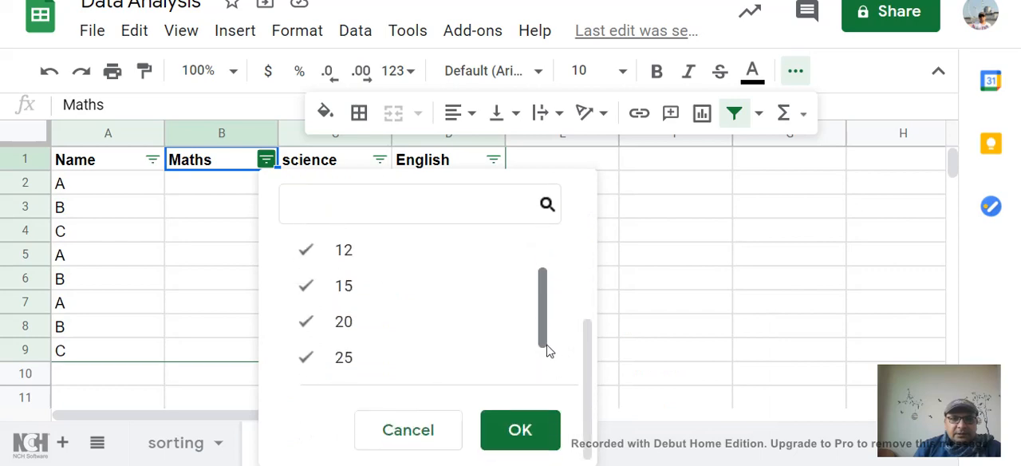
scroll(550, 363, "down", 1)
scroll(544, 372, "up", 5)
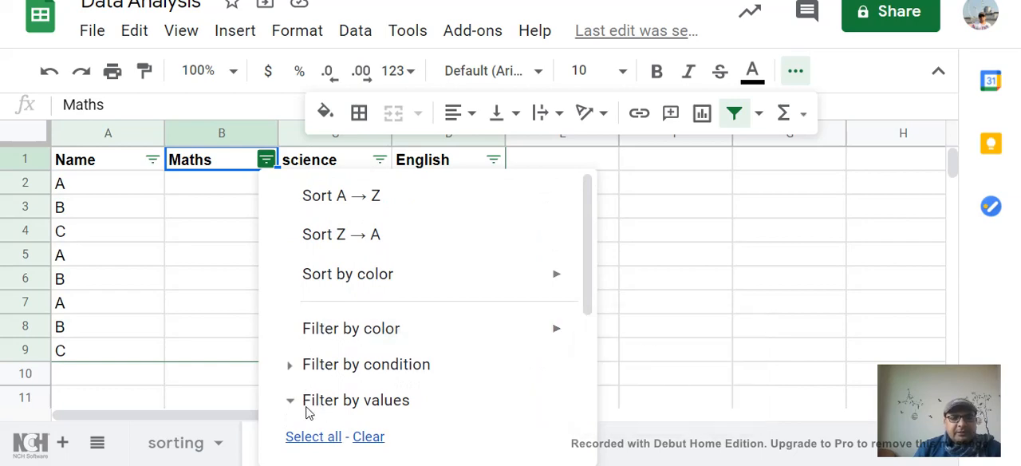
left_click(294, 365)
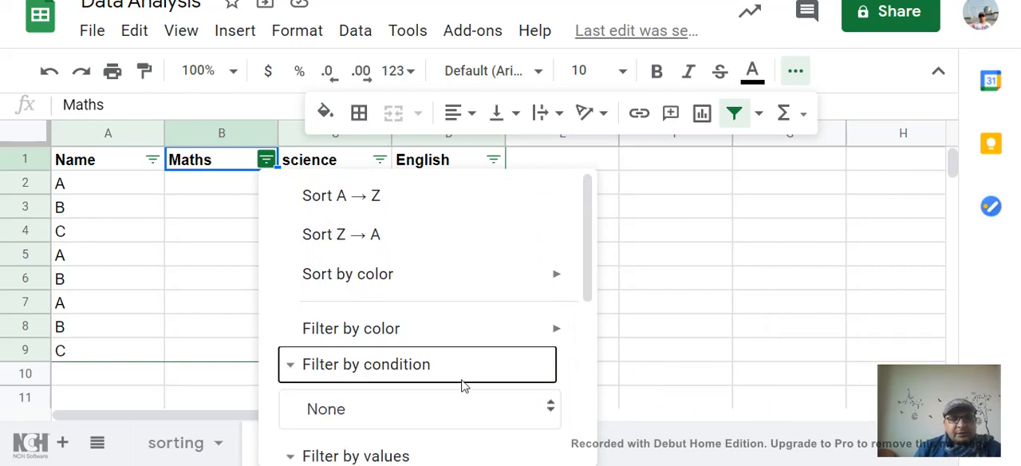
scroll(487, 387, "down", 2)
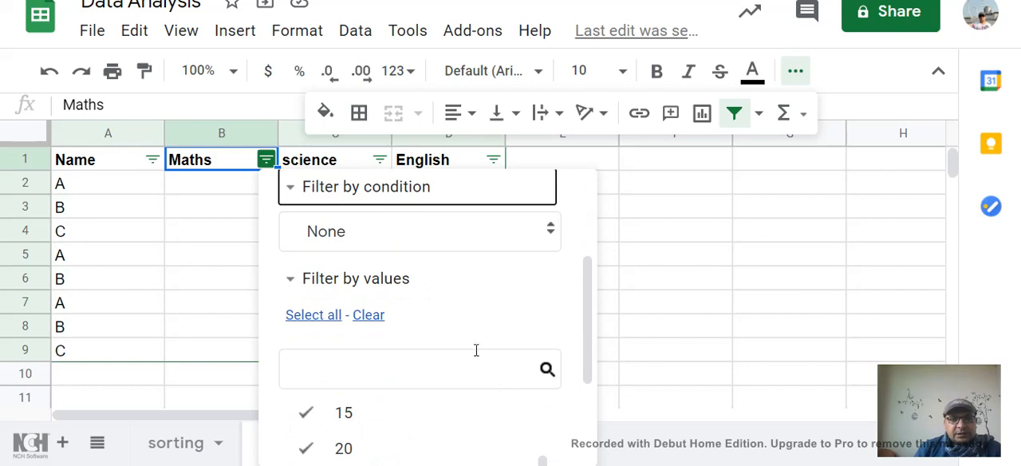
left_click(548, 232)
scroll(469, 319, "down", 1)
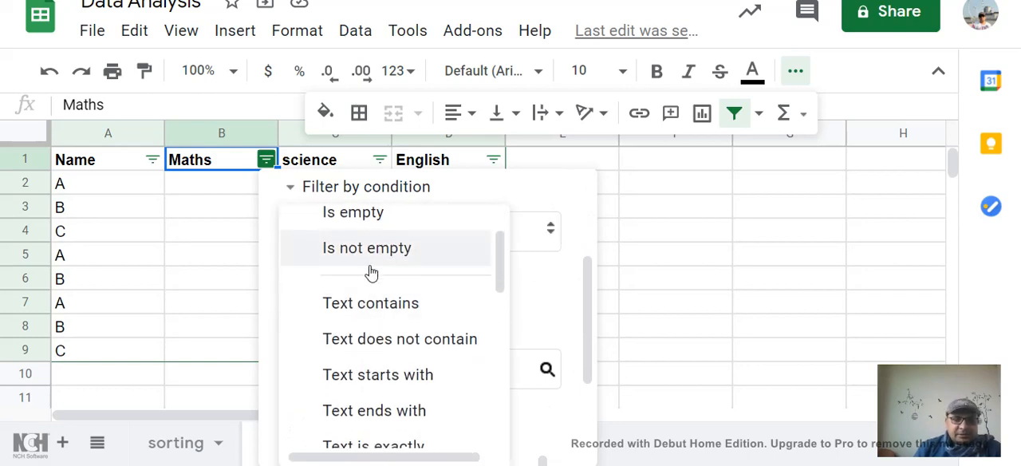
scroll(409, 327, "down", 4)
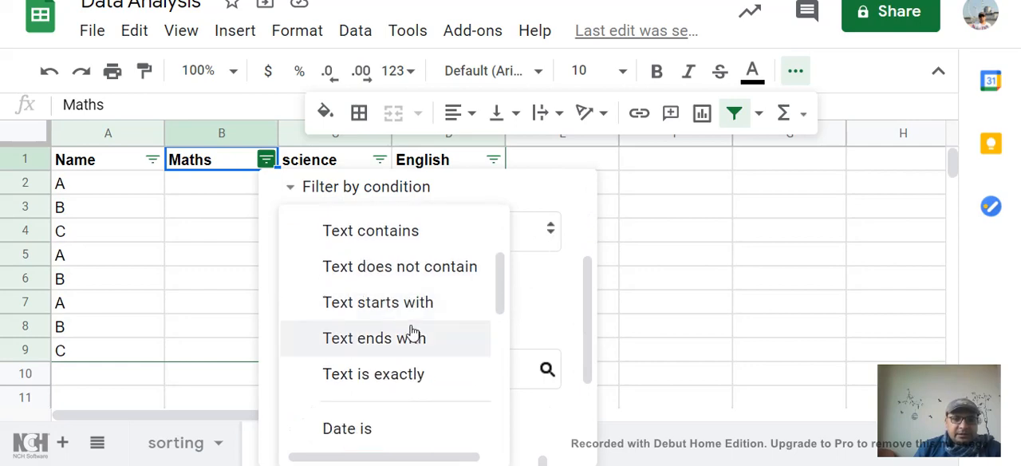
scroll(408, 337, "down", 2)
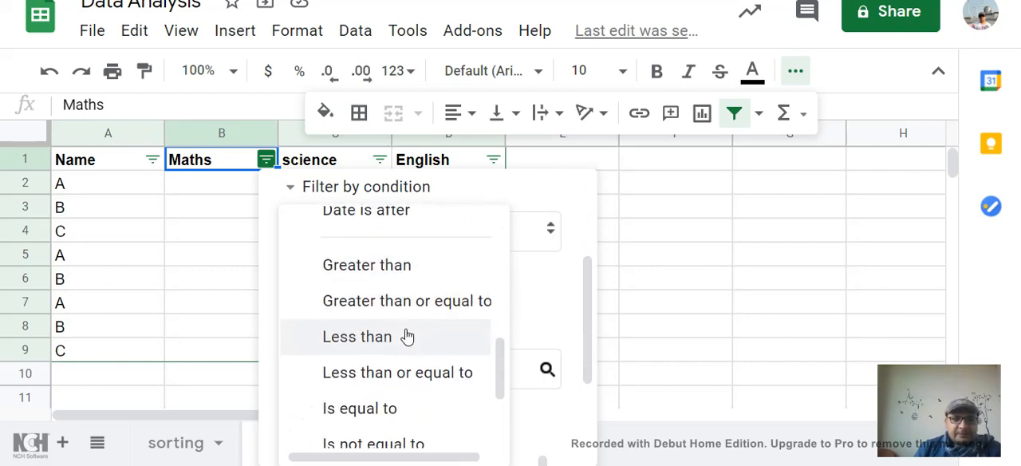
left_click(378, 273)
- Enter 20 as the value of the Maths column's Greater than condition and apply the filter
left_click(362, 289)
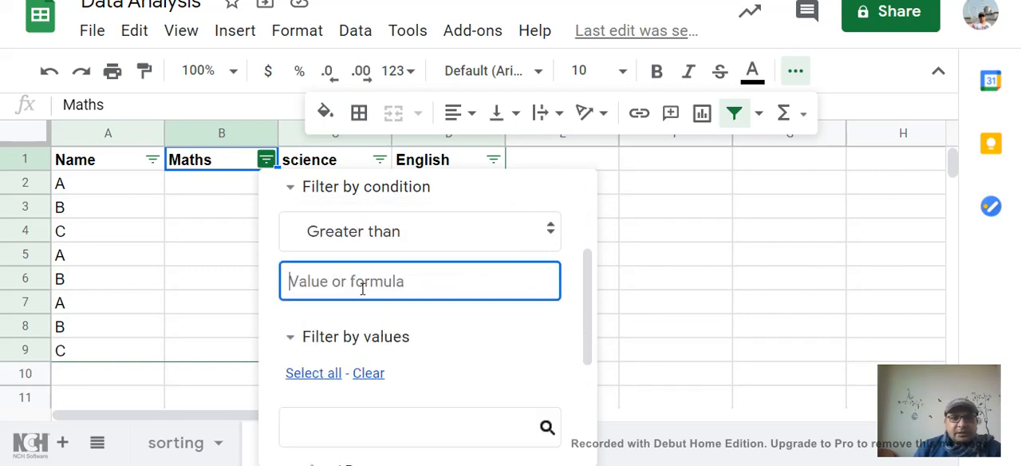
type("20")
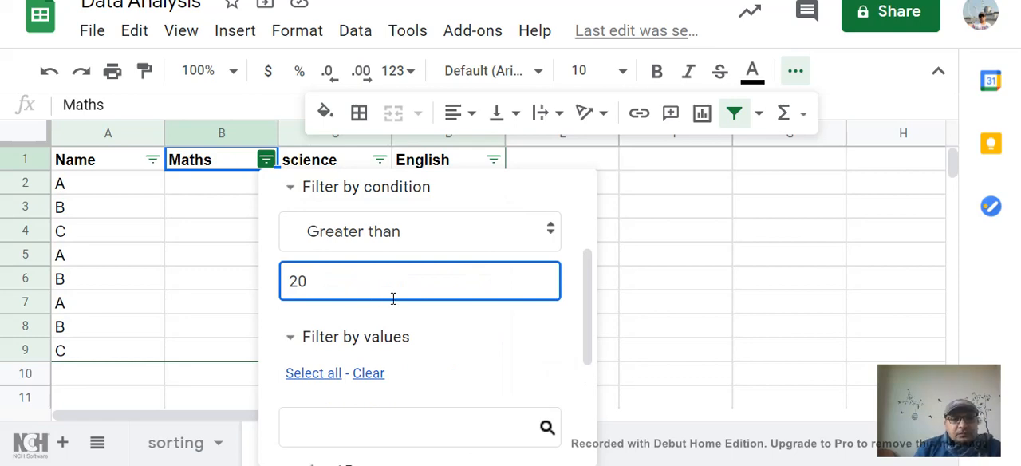
left_click(590, 339)
left_click_drag(590, 339, 604, 451)
left_click(539, 439)
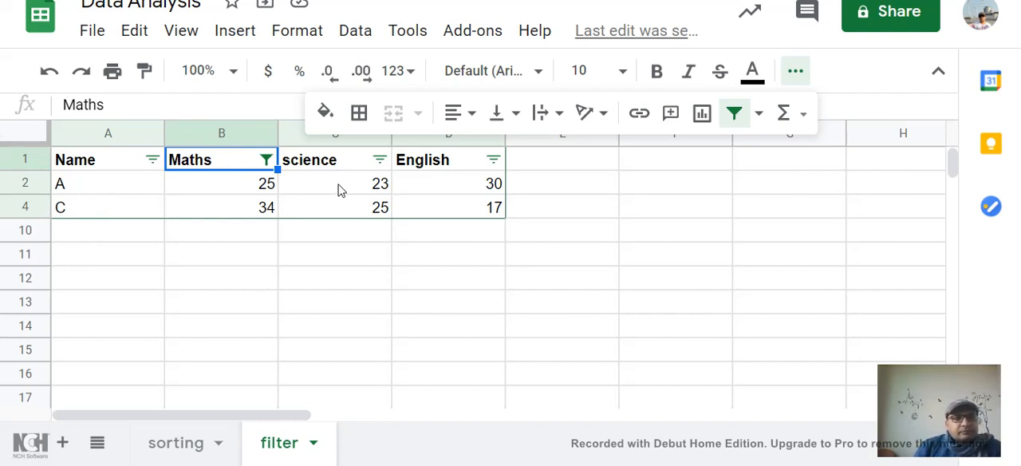
- Set the Maths column's Greater than filter value to 15 and apply it
left_click(267, 161)
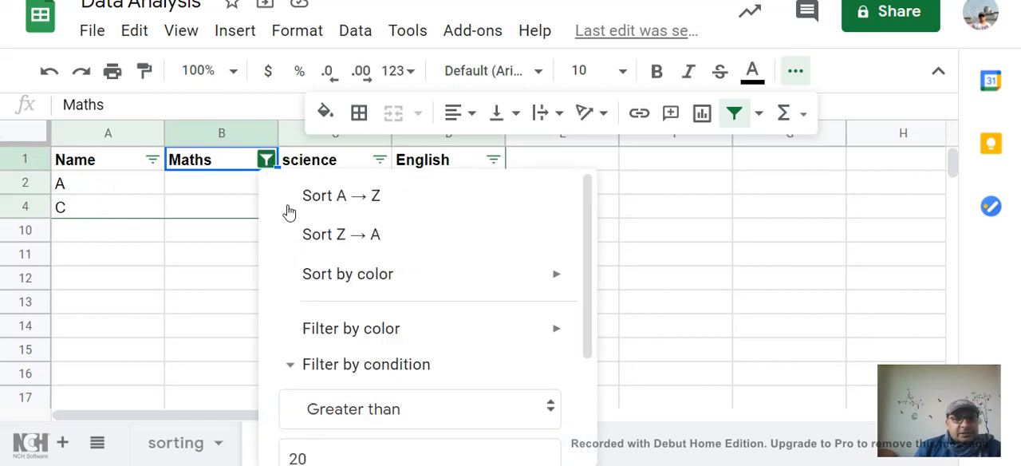
left_click(323, 367)
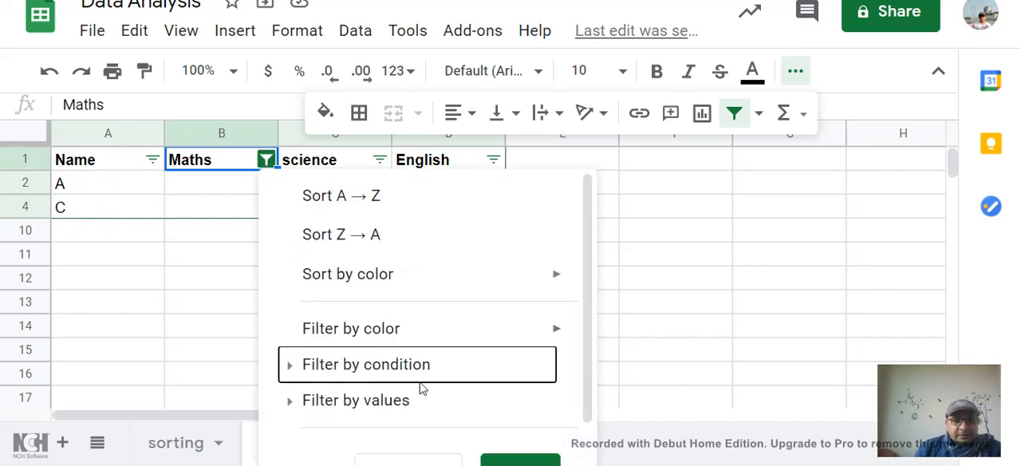
scroll(424, 389, "down", 1)
left_click(298, 325)
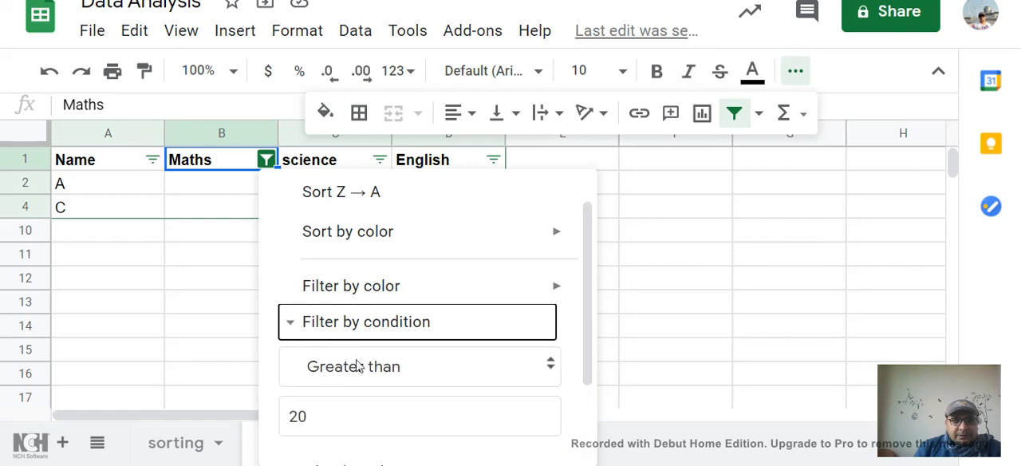
scroll(359, 319, "down", 2)
double_click(287, 300)
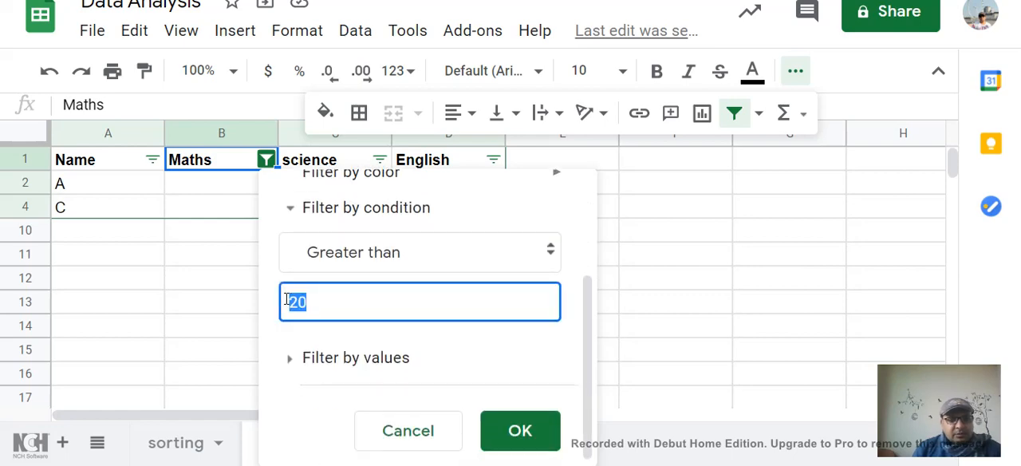
type("15")
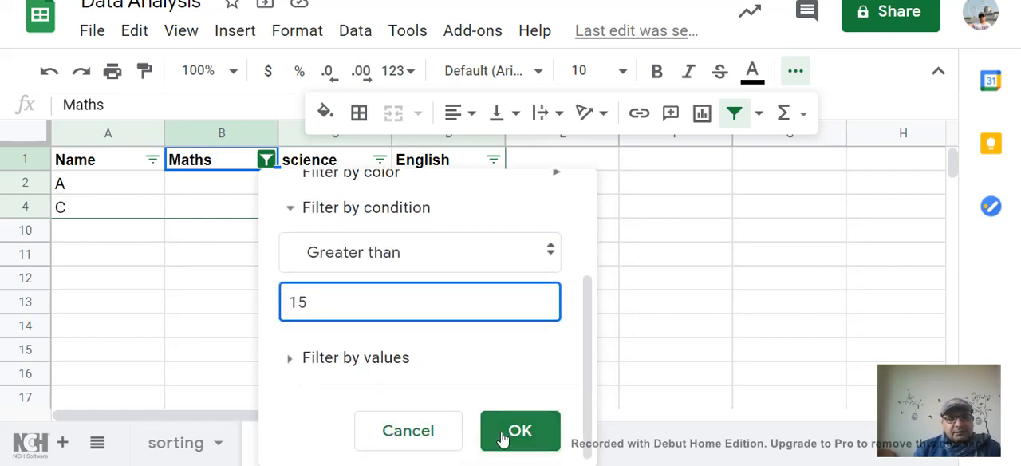
left_click(509, 434)
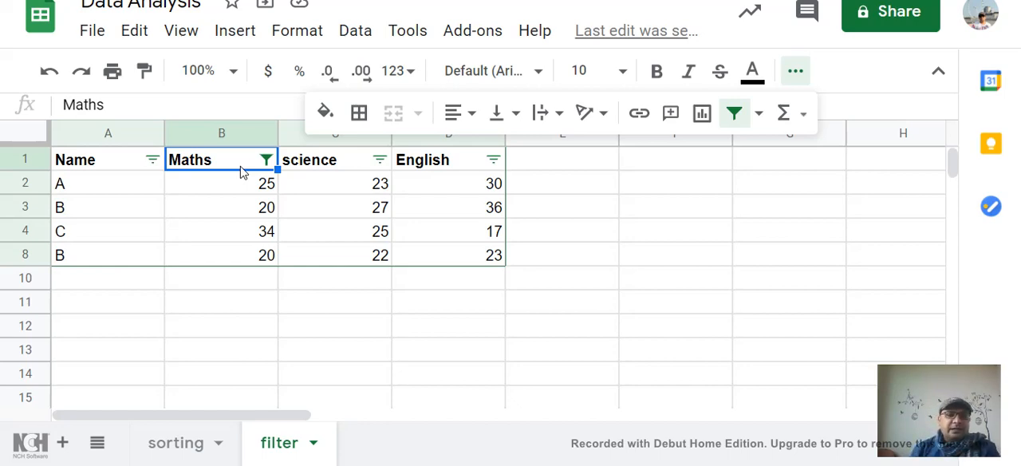
left_click(379, 162)
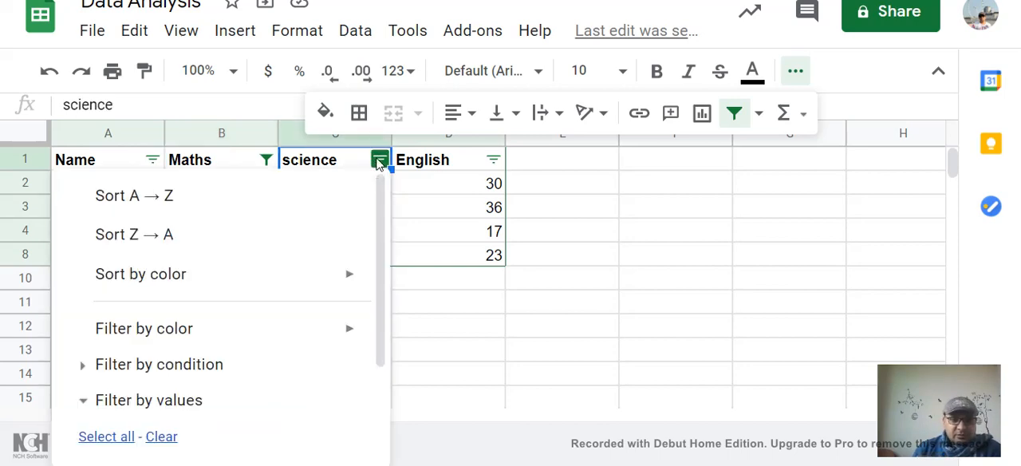
scroll(391, 334, "down", 5)
scroll(373, 271, "up", 5)
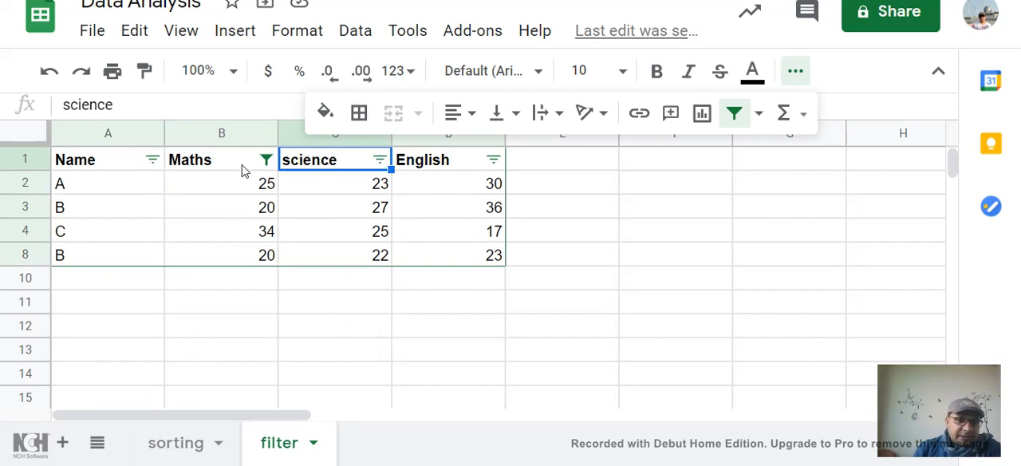
- Set the Maths column's Greater than filter value back to 20 and apply it
left_click(266, 160)
scroll(369, 345, "down", 3)
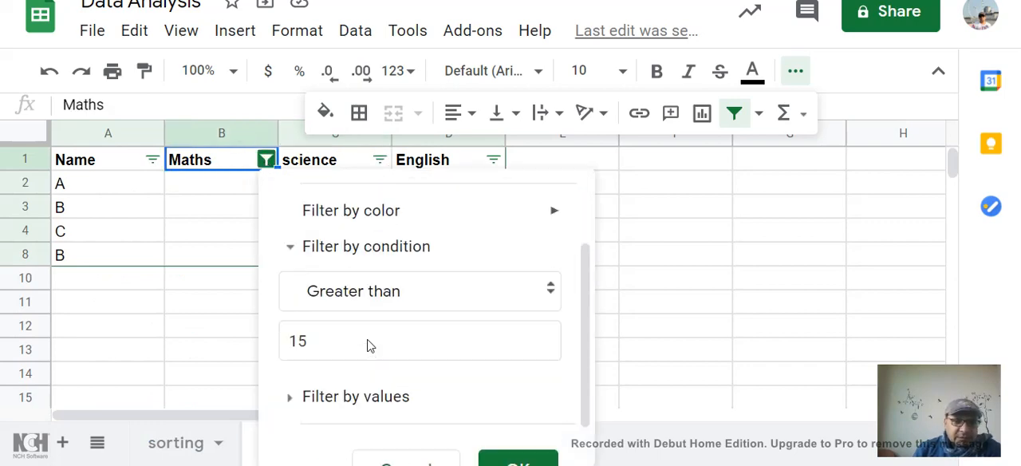
left_click_drag(344, 300, 277, 309)
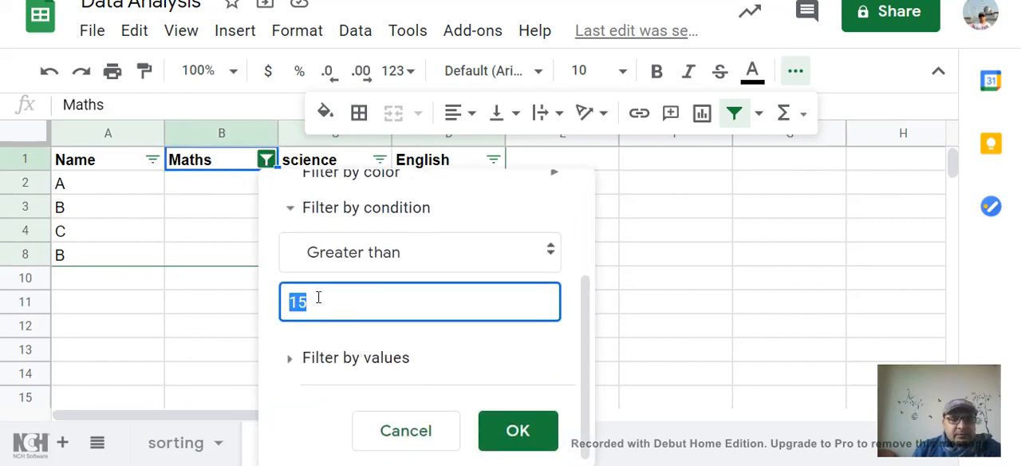
type("20")
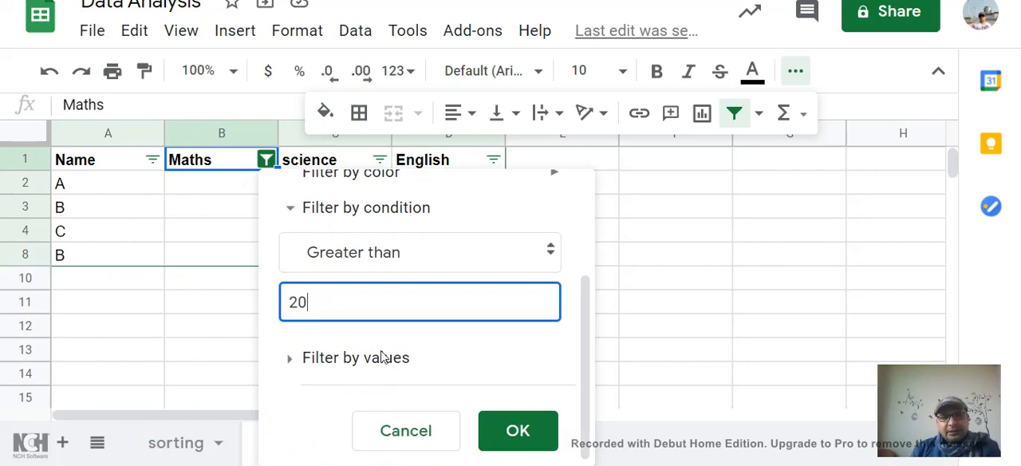
left_click(519, 431)
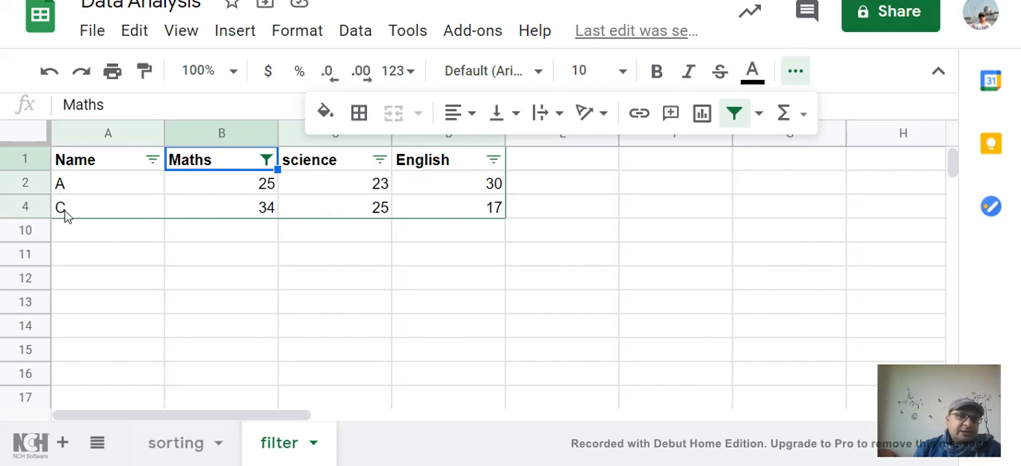
- Choose Greater than as the filter condition for the science column
left_click(379, 160)
scroll(371, 271, "down", 5)
scroll(375, 264, "up", 4)
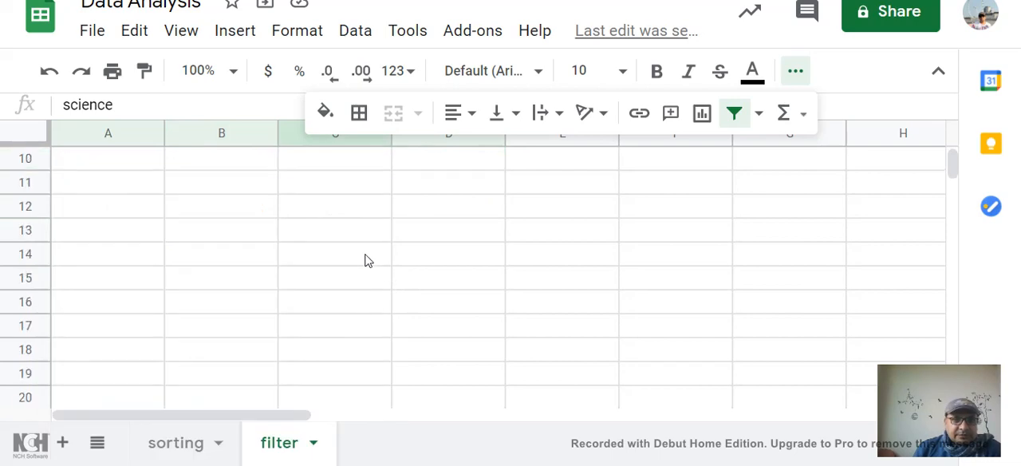
left_click(379, 160)
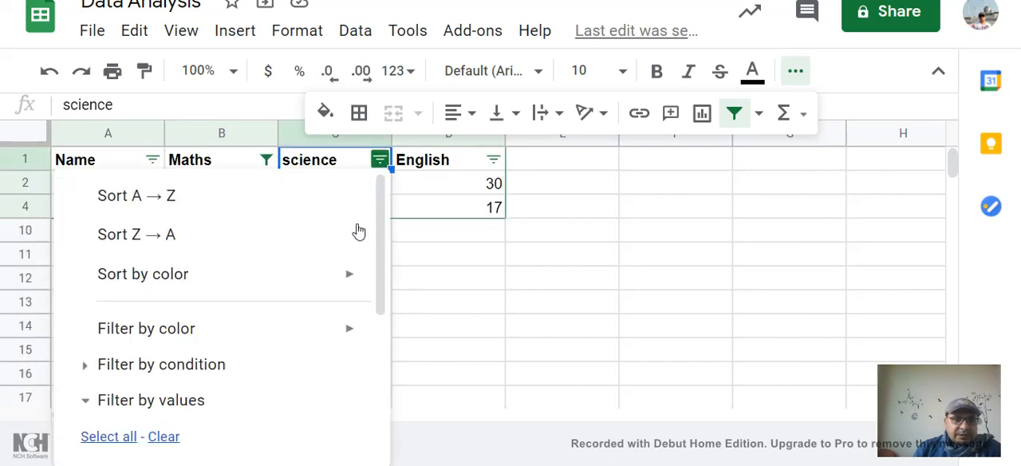
left_click(86, 364)
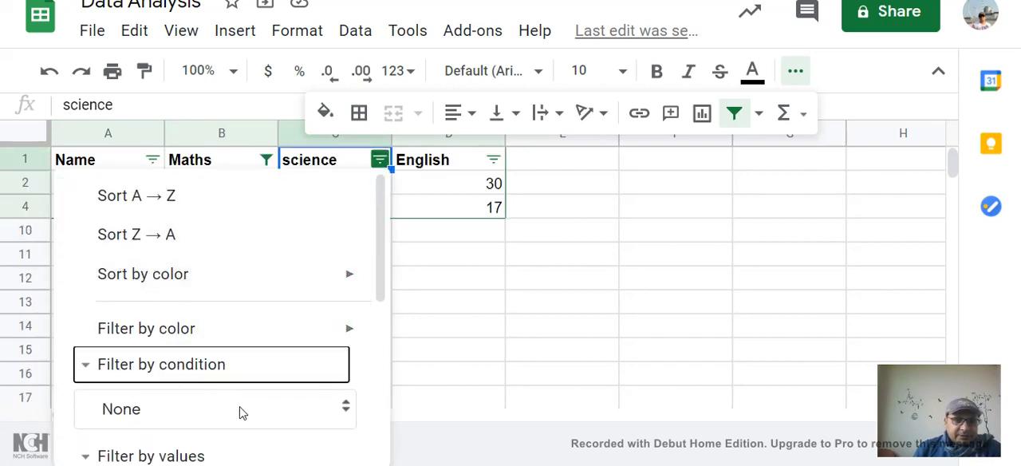
left_click(320, 411)
left_click(370, 265)
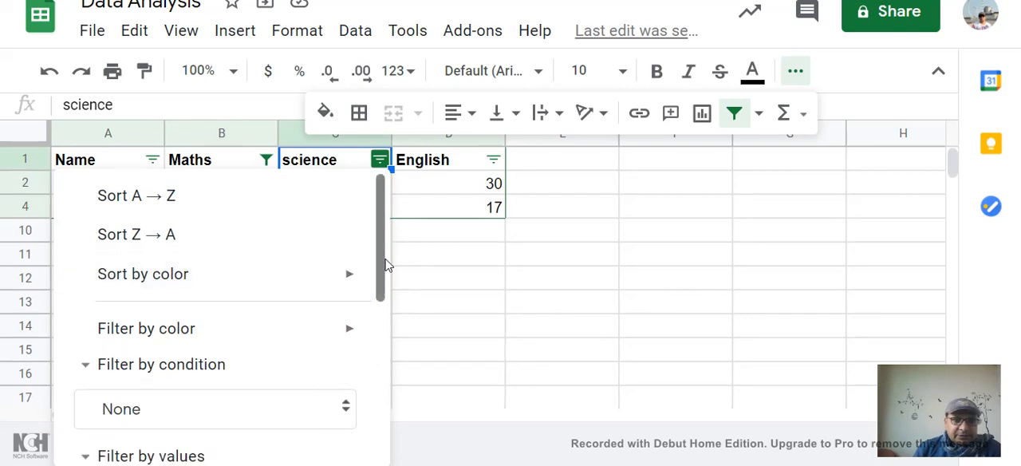
left_click_drag(386, 265, 383, 365)
left_click(345, 198)
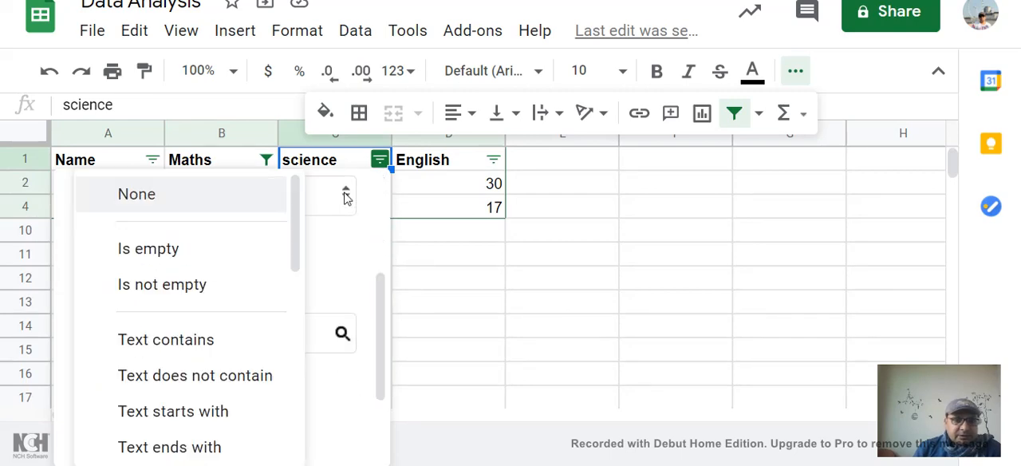
scroll(287, 287, "down", 6)
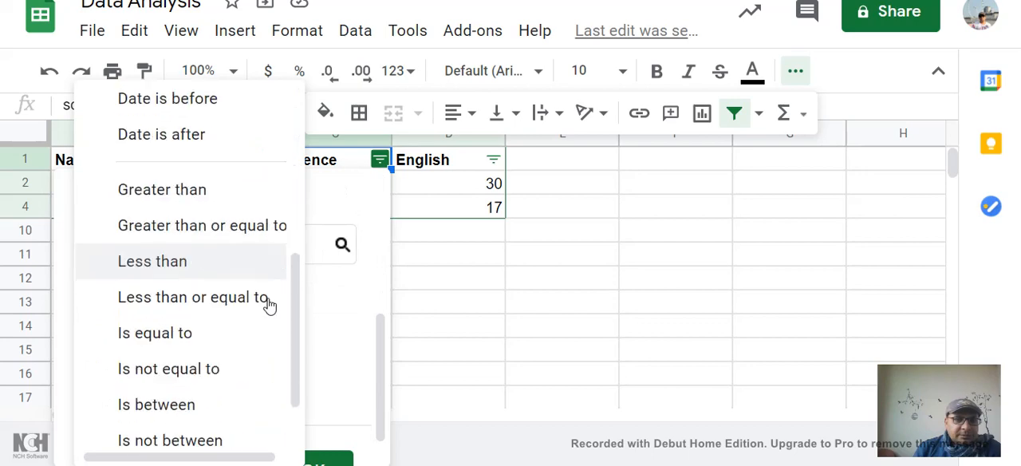
left_click(181, 189)
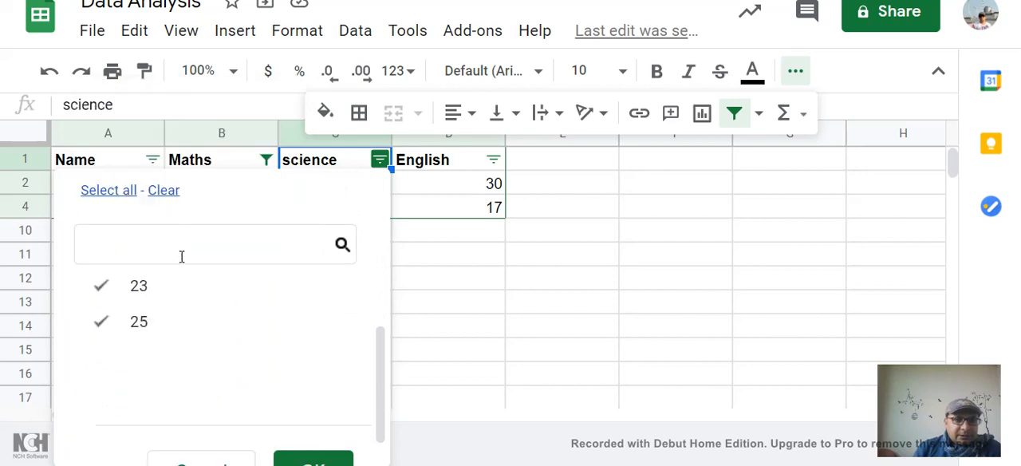
- Enter 20 as the value of the science column's Greater than condition and apply the filter
scroll(236, 257, "up", 3)
left_click(219, 276)
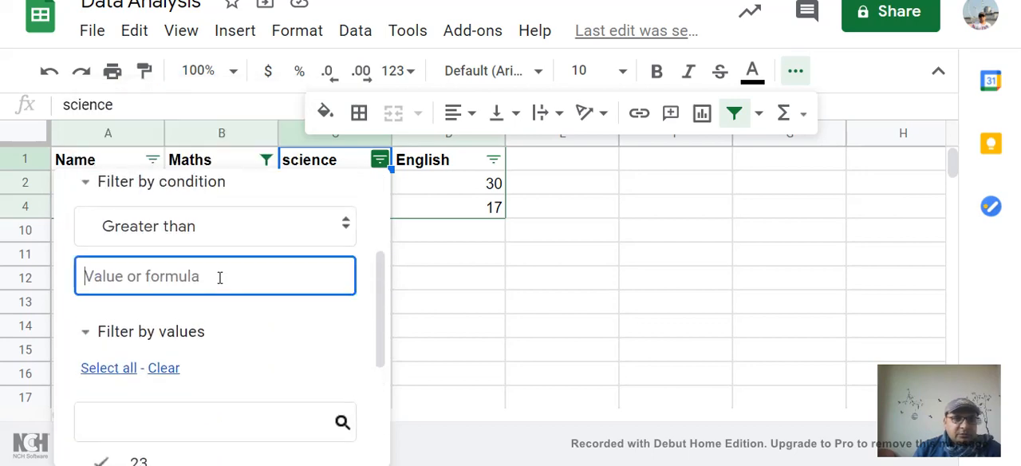
type("20")
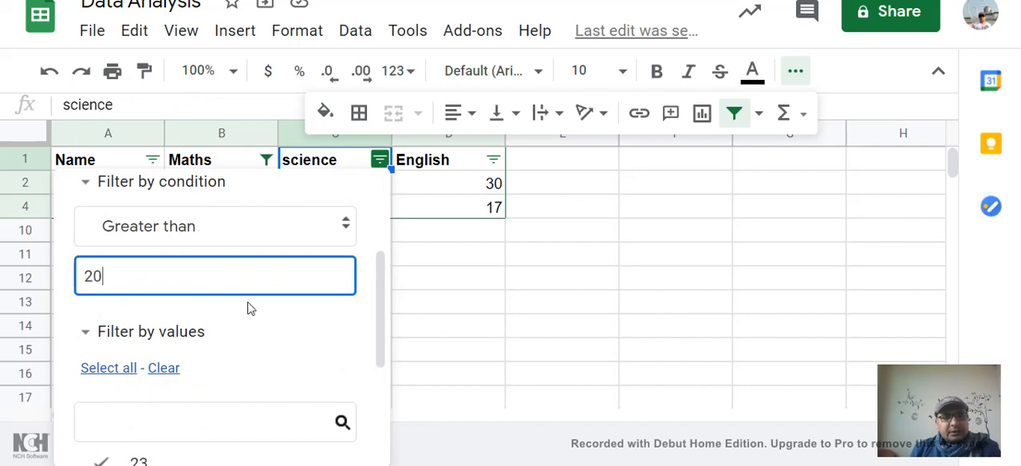
scroll(317, 342, "down", 5)
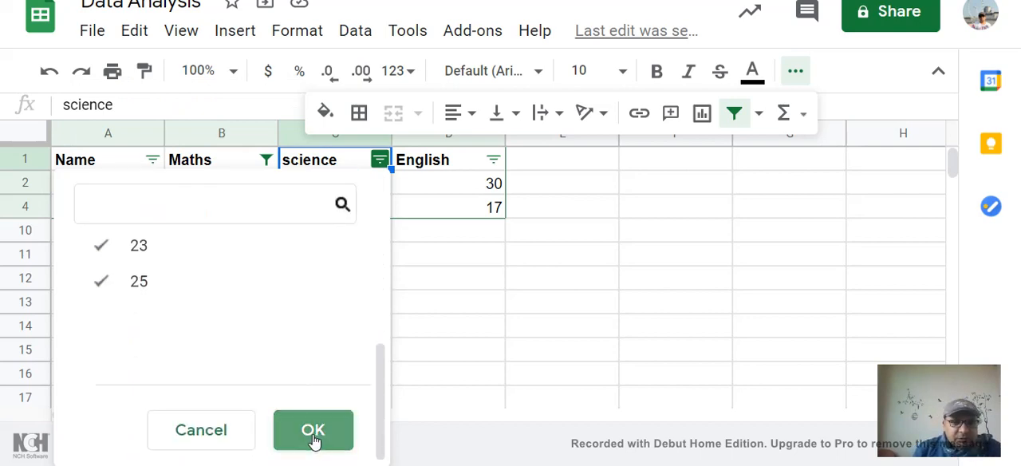
left_click(313, 432)
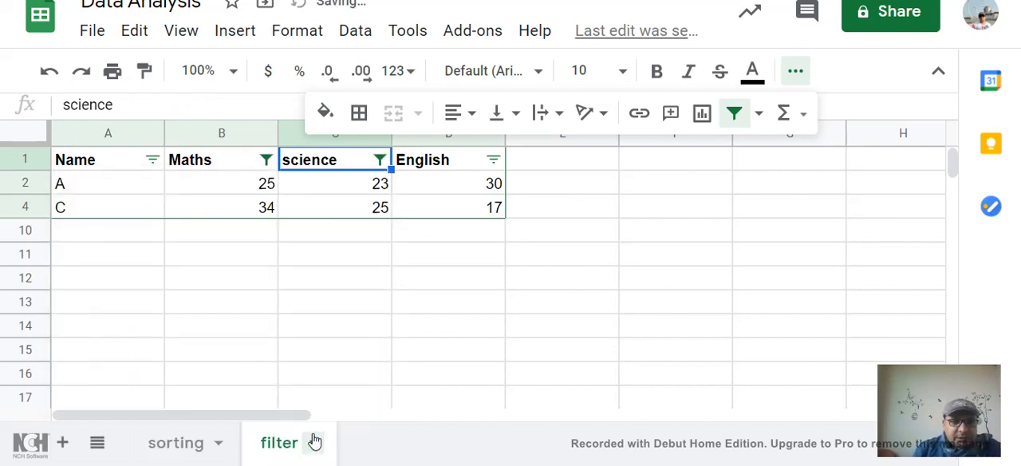
- Choose Greater than as the filter condition for the English column
left_click(493, 161)
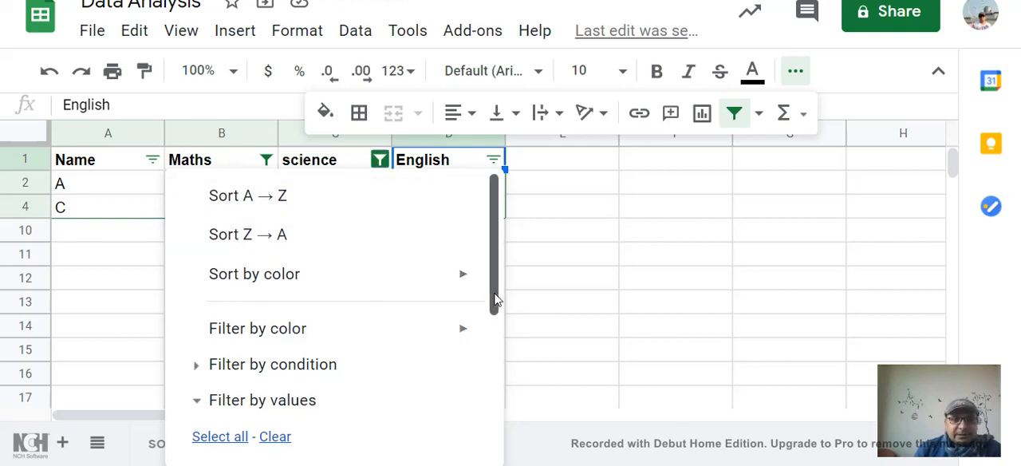
left_click_drag(496, 303, 497, 365)
left_click(200, 242)
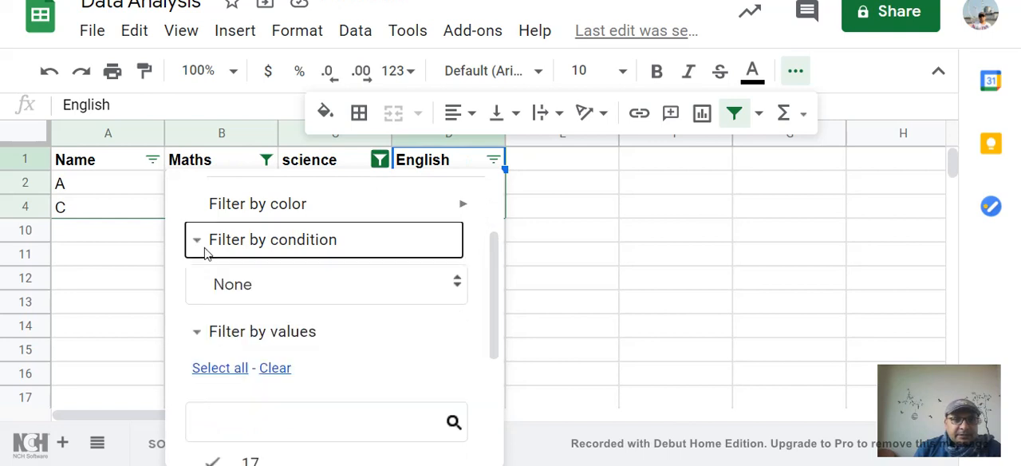
left_click(457, 287)
scroll(399, 348, "down", 5)
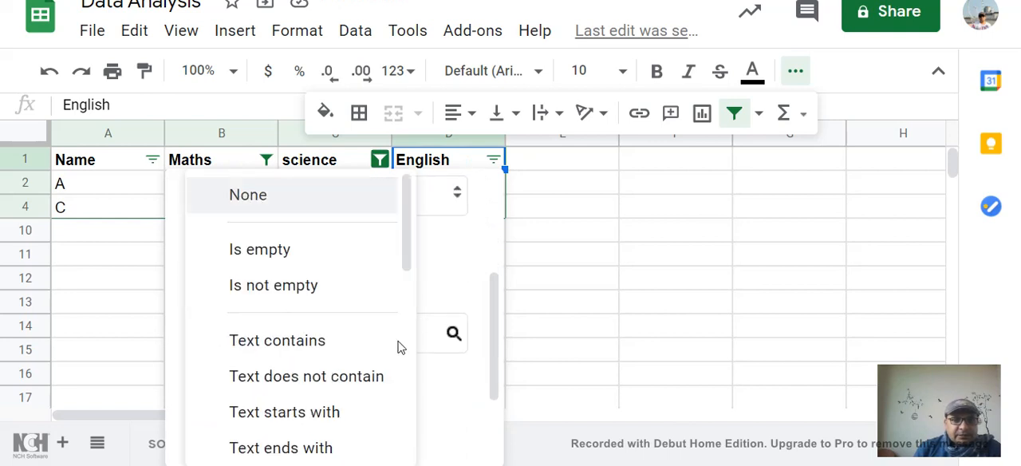
scroll(399, 348, "down", 5)
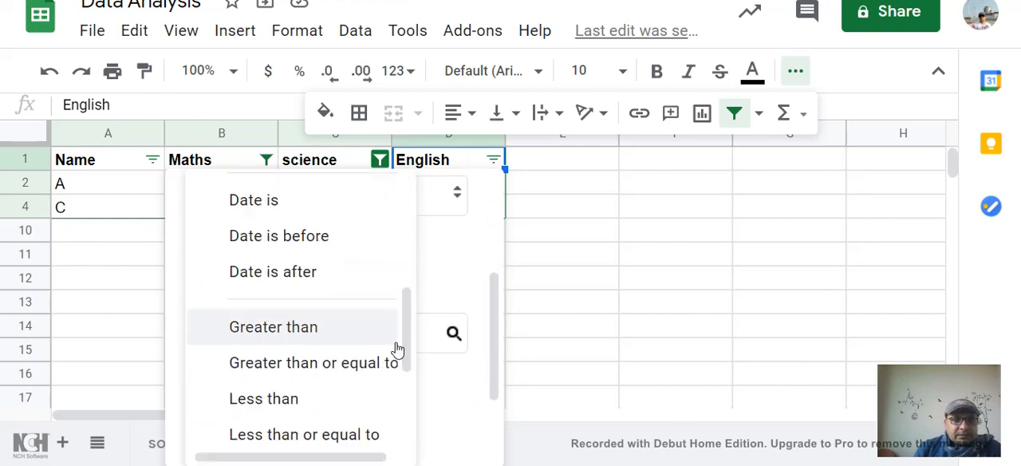
left_click(267, 209)
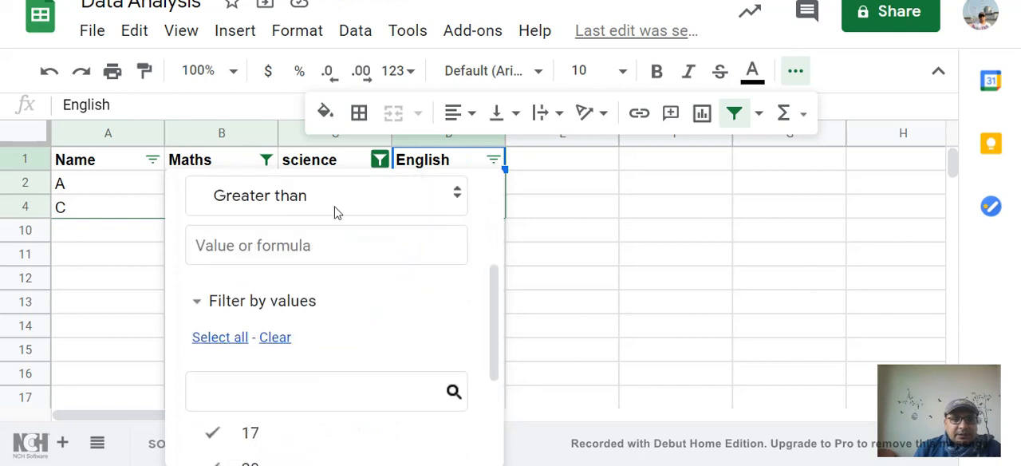
- Enter 20 as the value of the English column's Greater than condition and apply the filter
left_click(305, 247)
type("20")
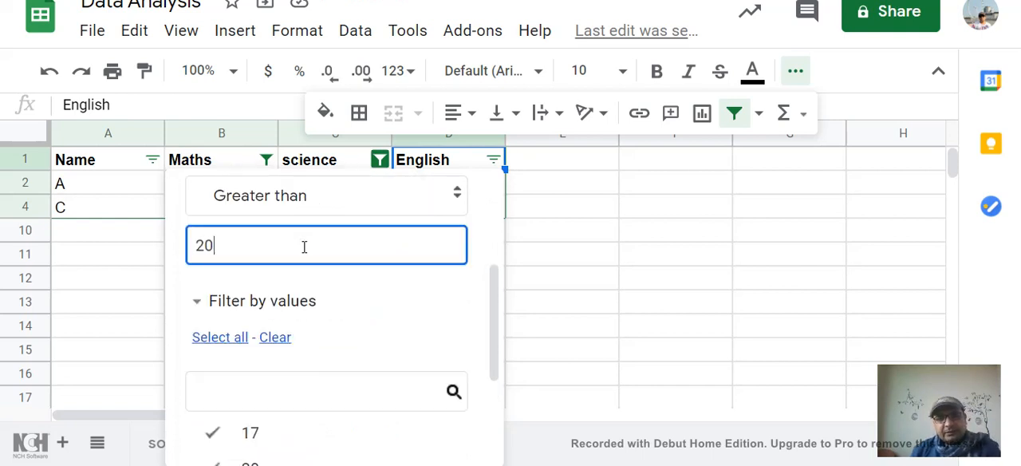
scroll(360, 388, "down", 5)
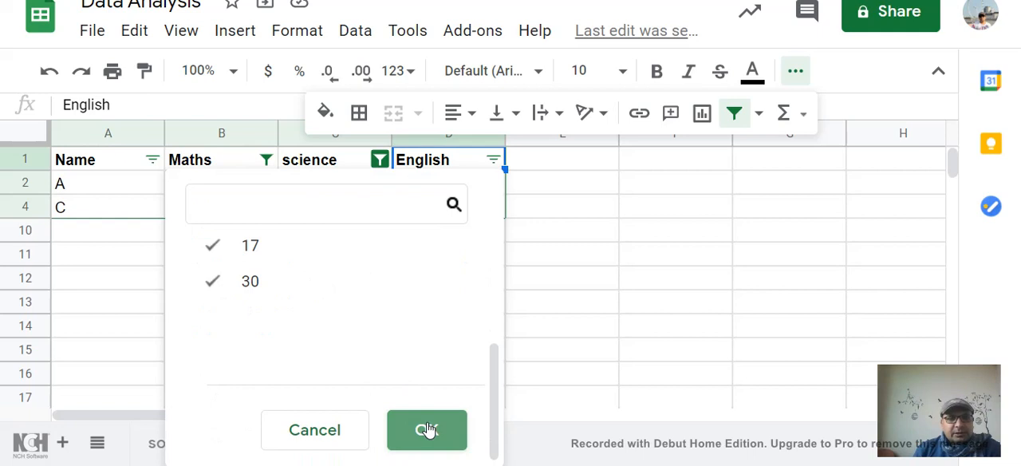
left_click(428, 430)
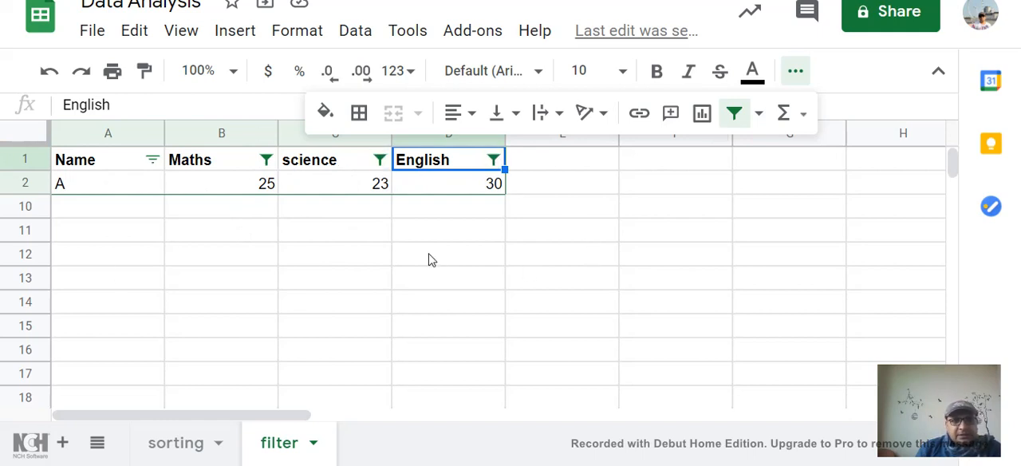
- Set the Maths column's filter condition to None and apply the change
left_click(267, 162)
scroll(483, 364, "down", 2)
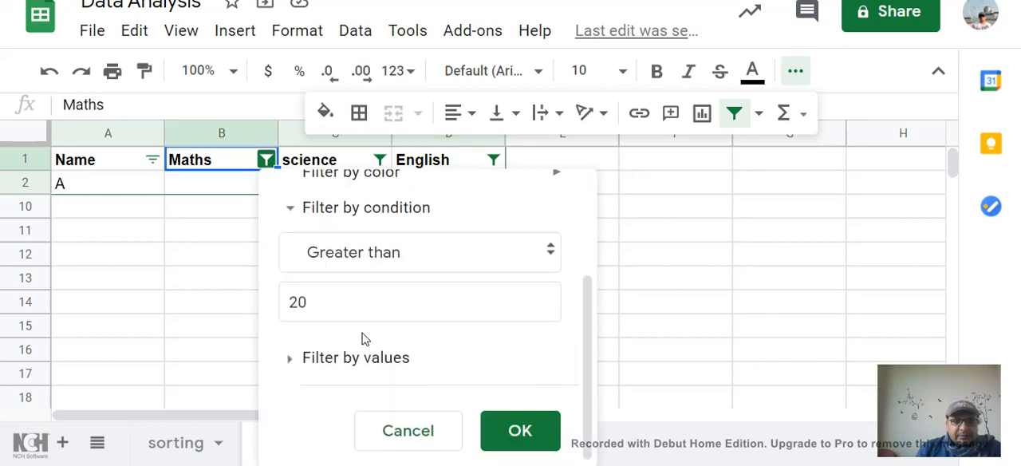
scroll(451, 310, "up", 4)
scroll(445, 307, "down", 4)
scroll(423, 359, "up", 3)
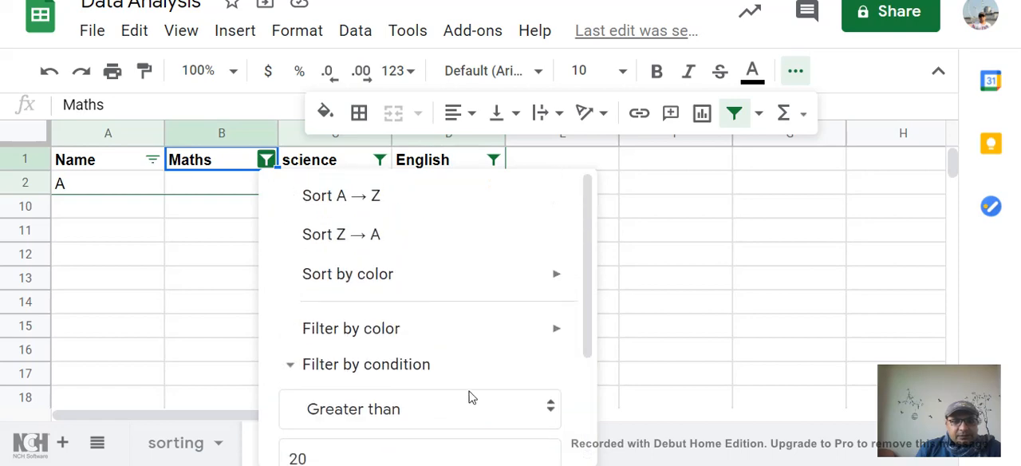
left_click(550, 409)
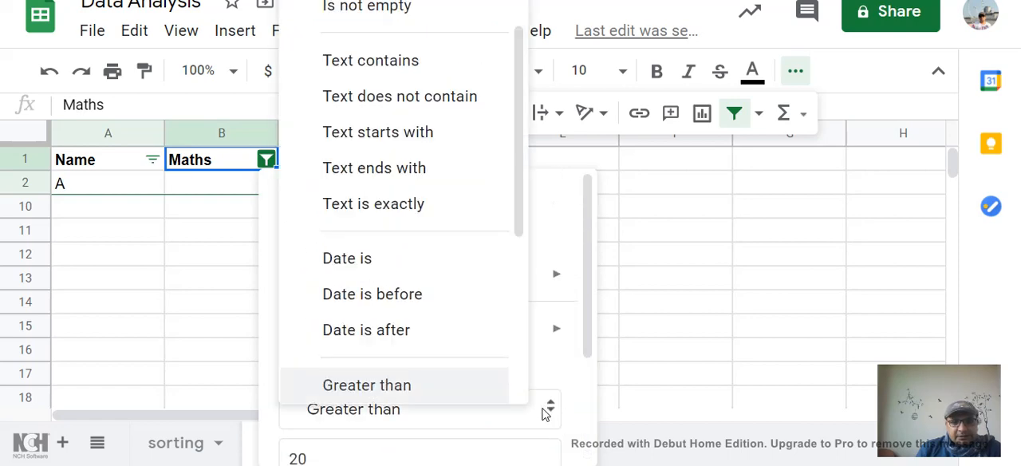
scroll(506, 65, "up", 1)
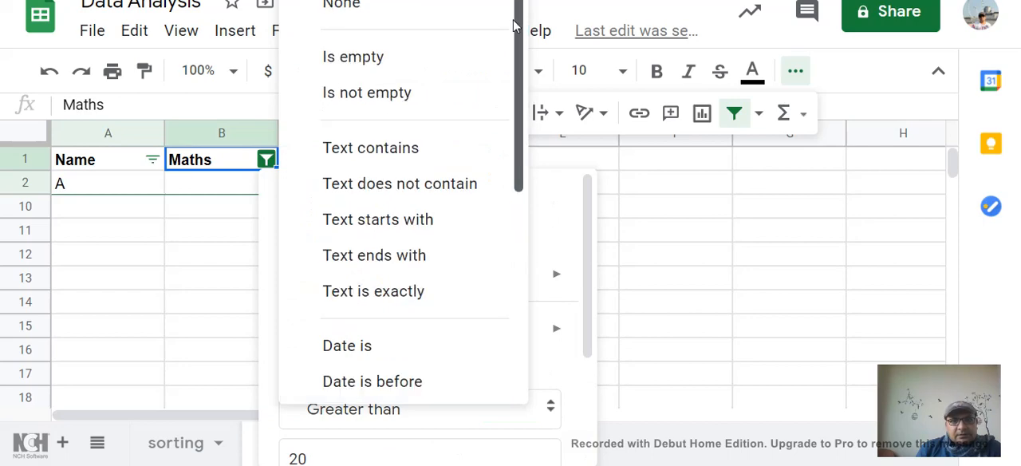
left_click(358, 7)
scroll(529, 319, "down", 2)
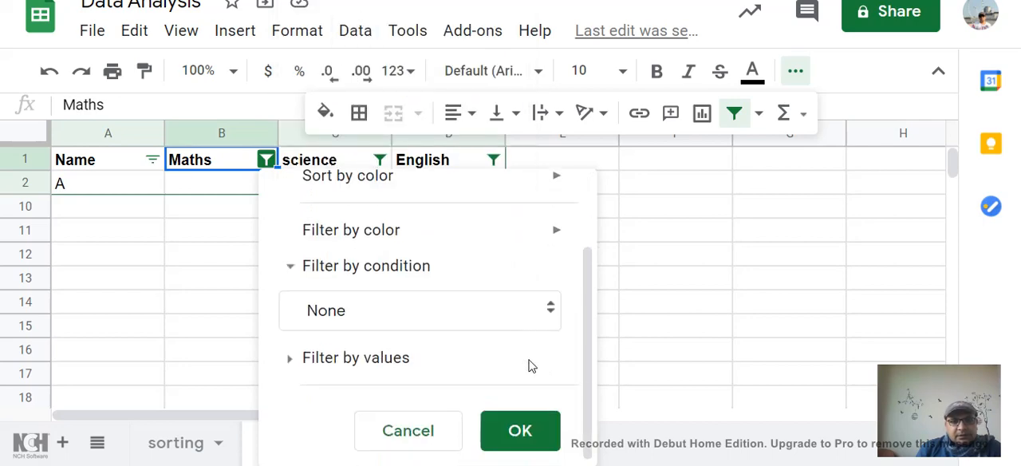
left_click(520, 432)
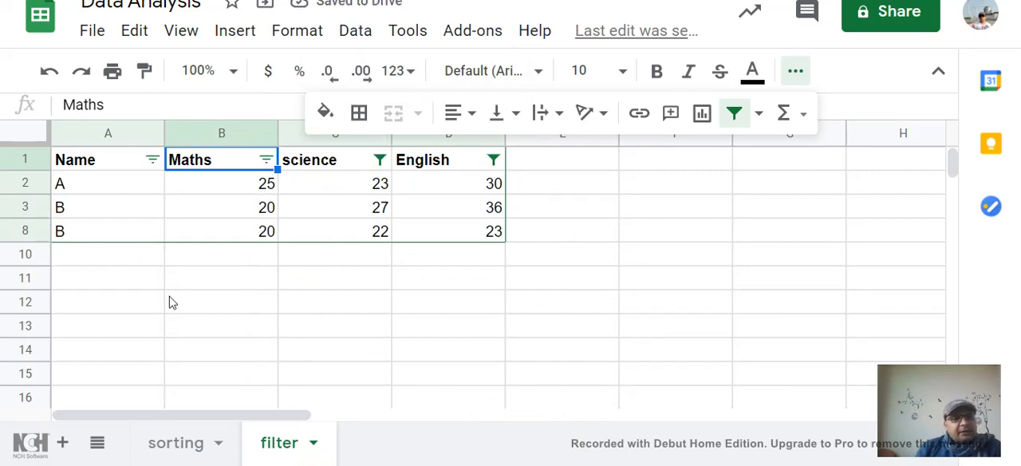
- Remove the filter from the whole student marks table
left_click(737, 117)
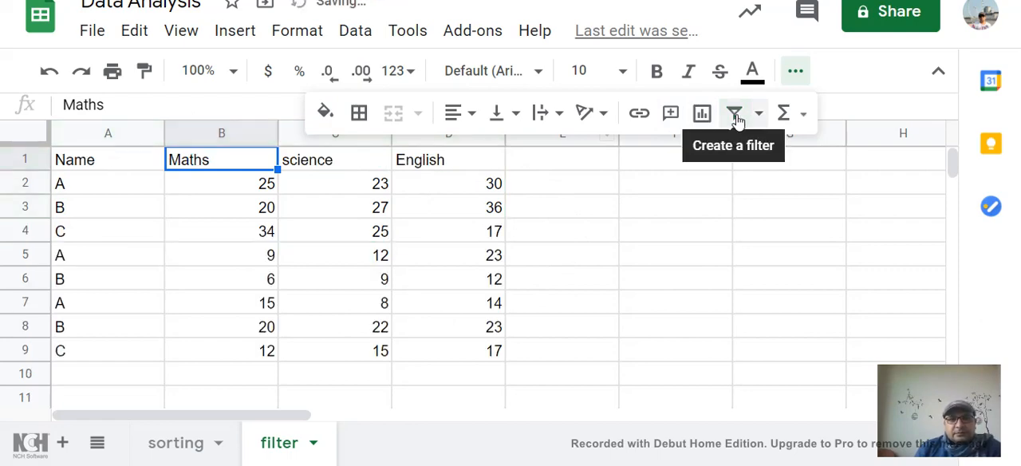